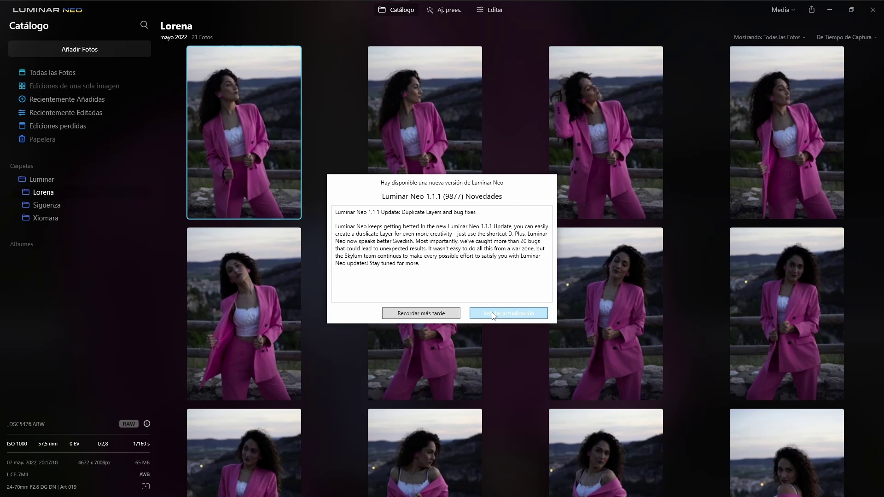
# - Postpone the offered software update and check the installed version in the program's About window
pyautogui.click(429, 317)
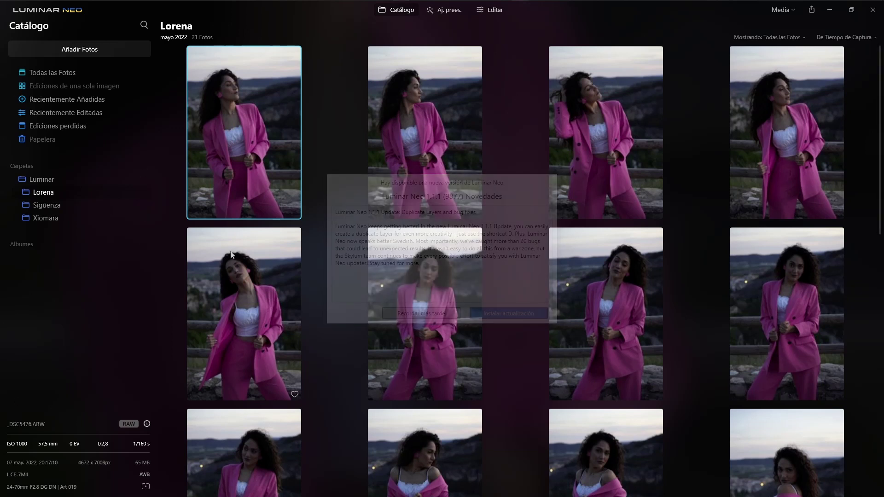
pyautogui.click(56, 13)
pyautogui.moveTo(58, 120)
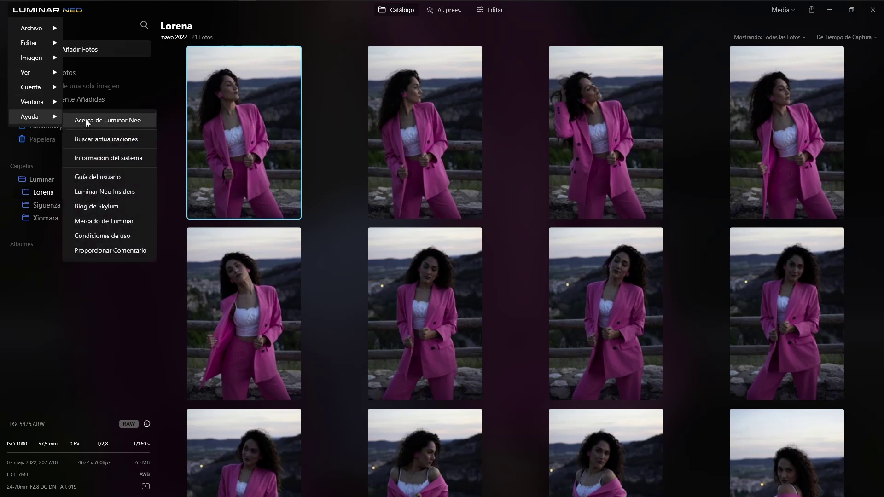
pyautogui.click(96, 120)
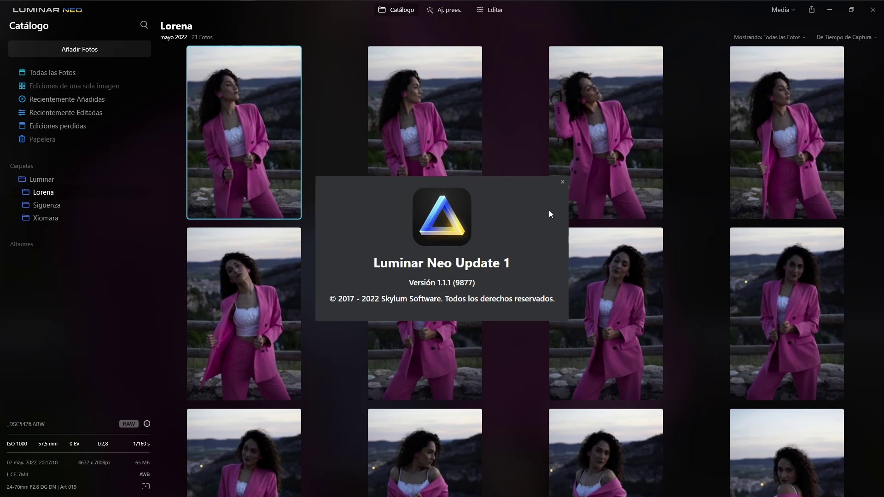
pyautogui.click(561, 182)
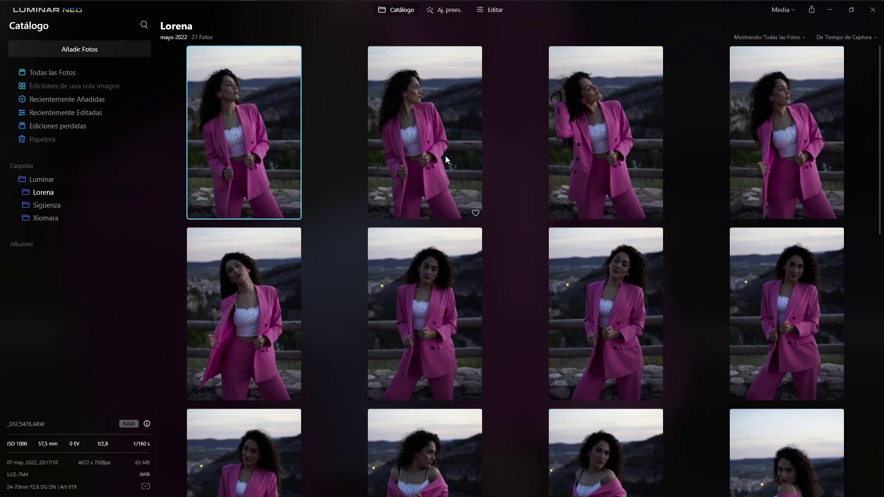
# - Open the photo of the woman holding her pink jacket open for editing and duplicate its layer
pyautogui.click(234, 333)
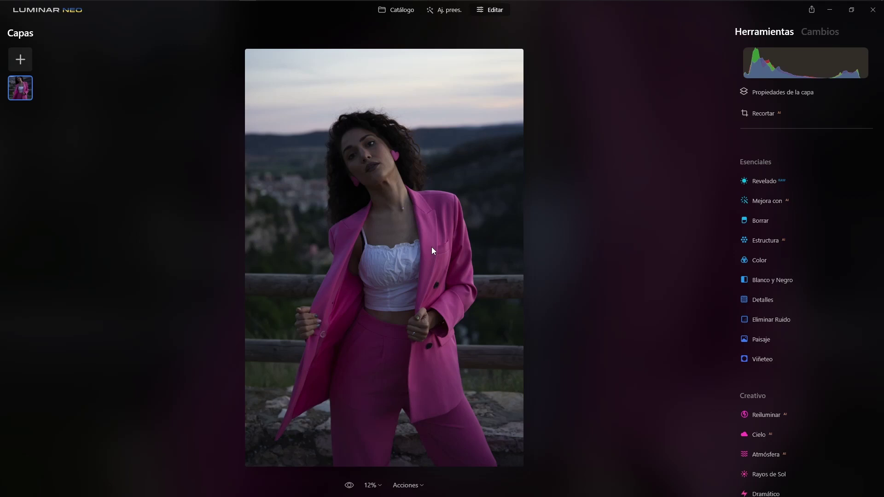
pyautogui.hotkey('ctrl', 'j')
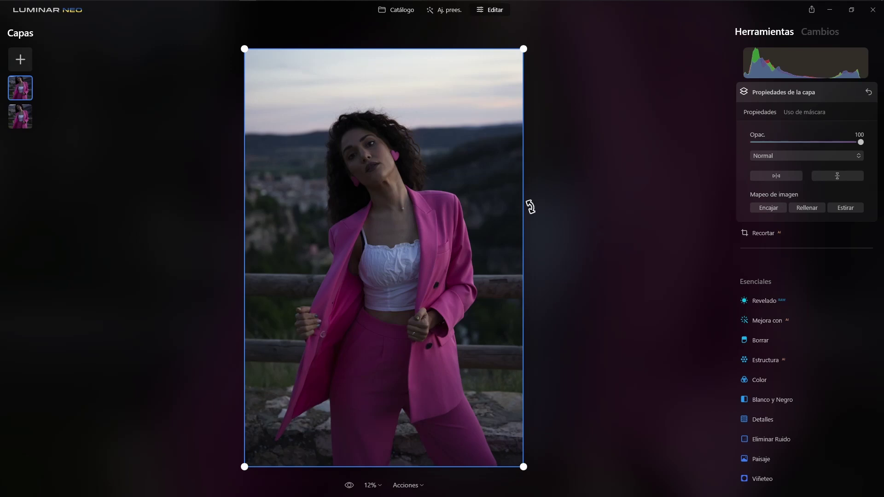
# - Try the Oscurecer, Multiplicar and Subexponer Color blend modes on the duplicate layer
pyautogui.click(803, 155)
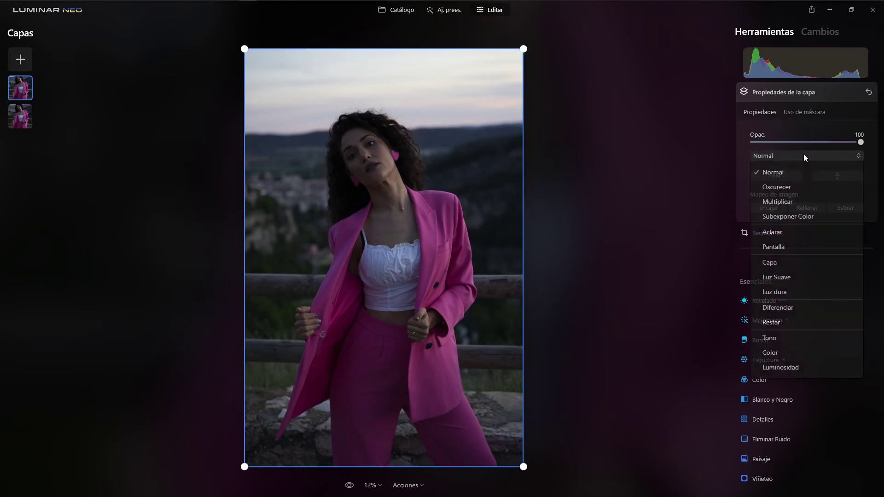
pyautogui.click(785, 188)
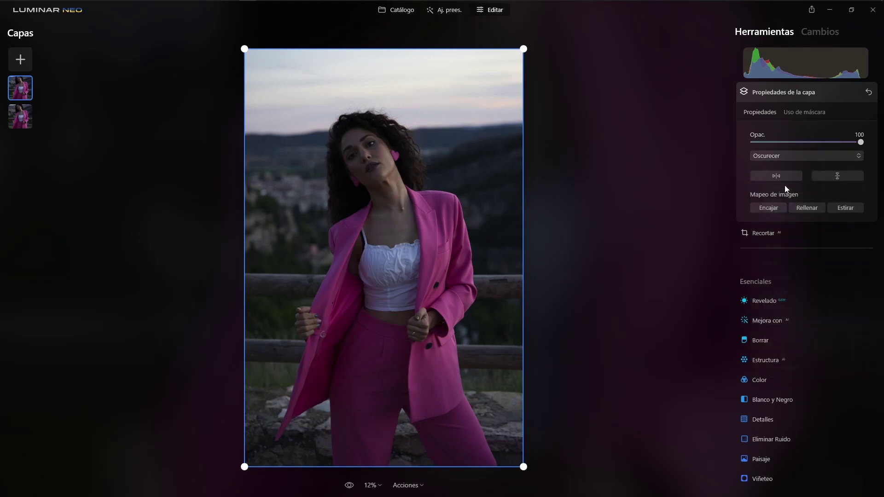
pyautogui.click(782, 156)
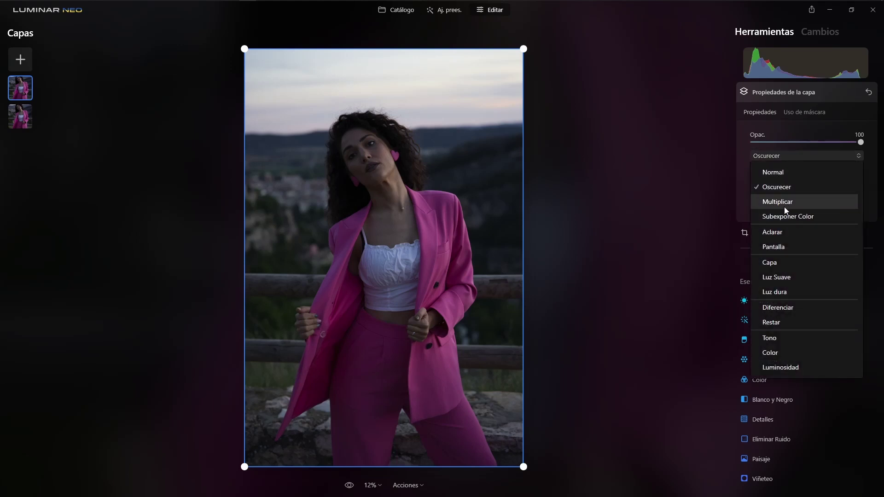
pyautogui.click(783, 206)
pyautogui.click(781, 159)
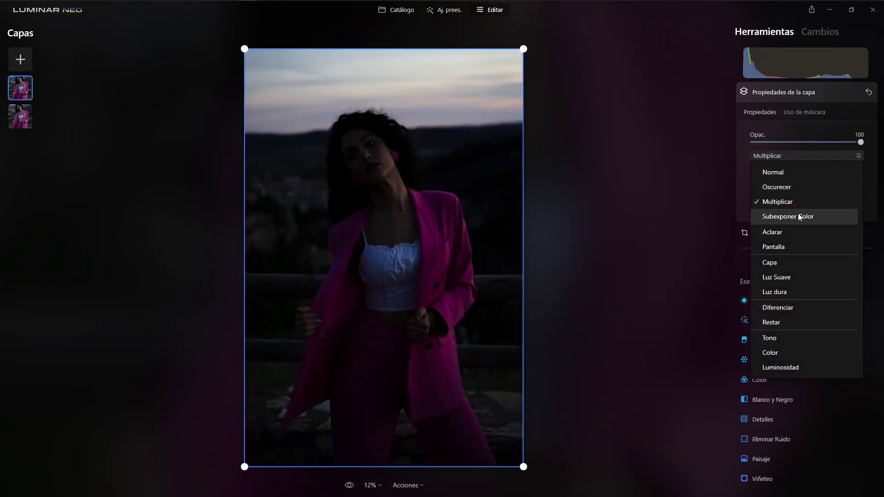
pyautogui.click(804, 214)
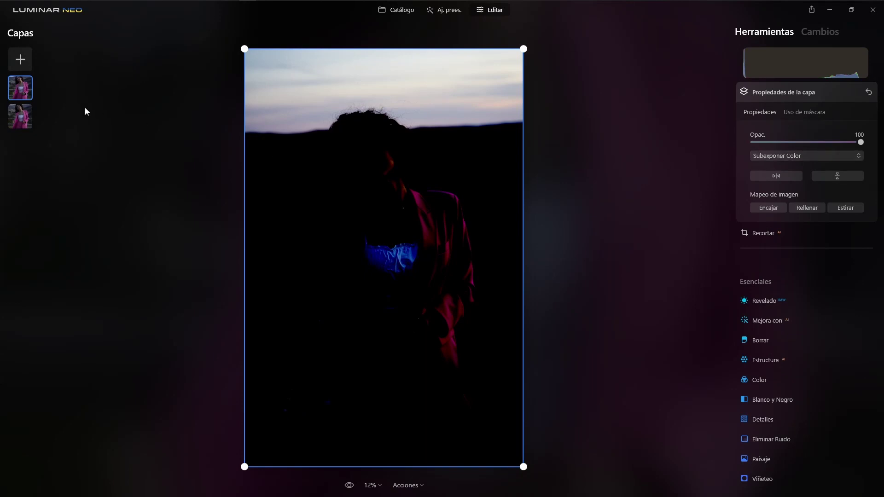
# - Check the base layer's blend mode options and set the duplicate layer's blend mode back to Normal
pyautogui.click(20, 116)
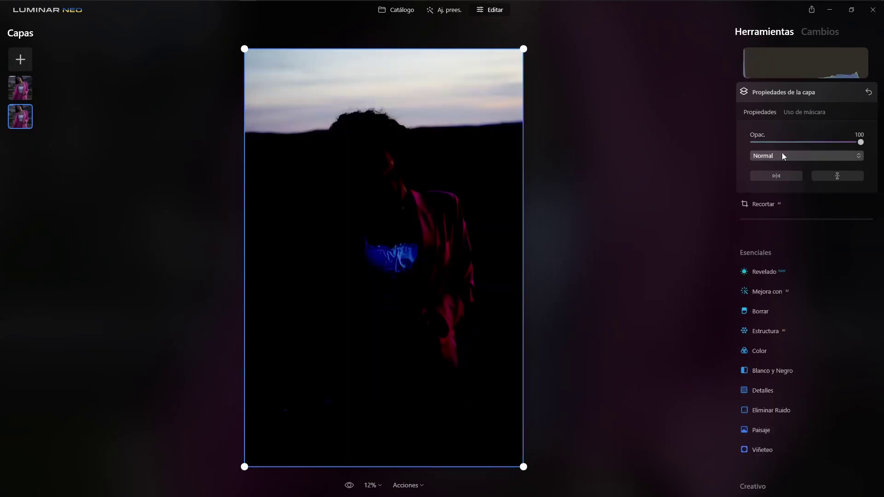
pyautogui.click(773, 158)
pyautogui.click(782, 128)
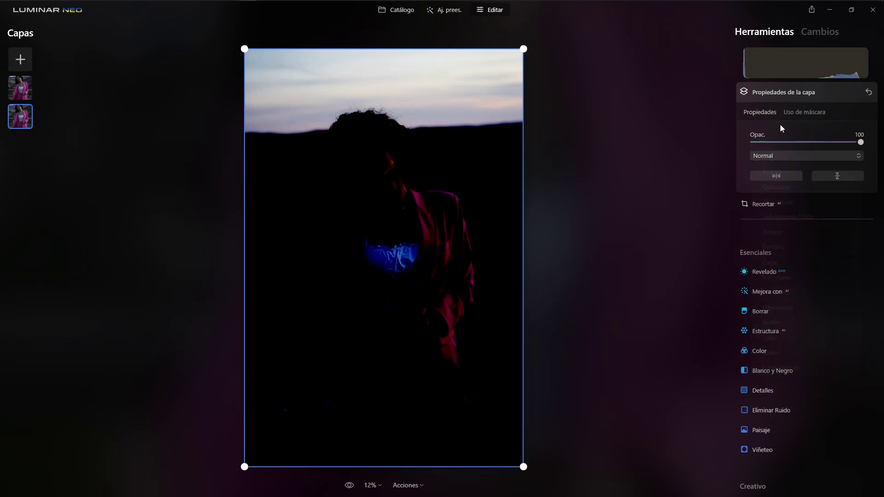
pyautogui.click(20, 87)
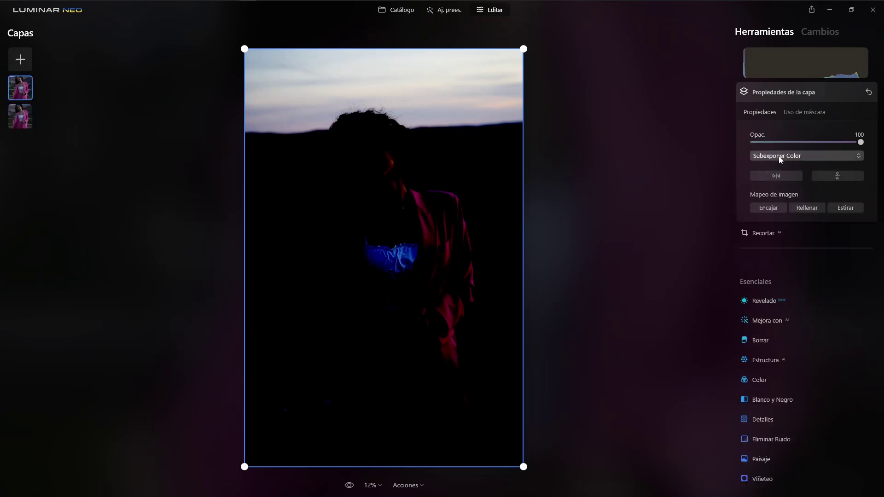
pyautogui.click(777, 157)
pyautogui.click(775, 169)
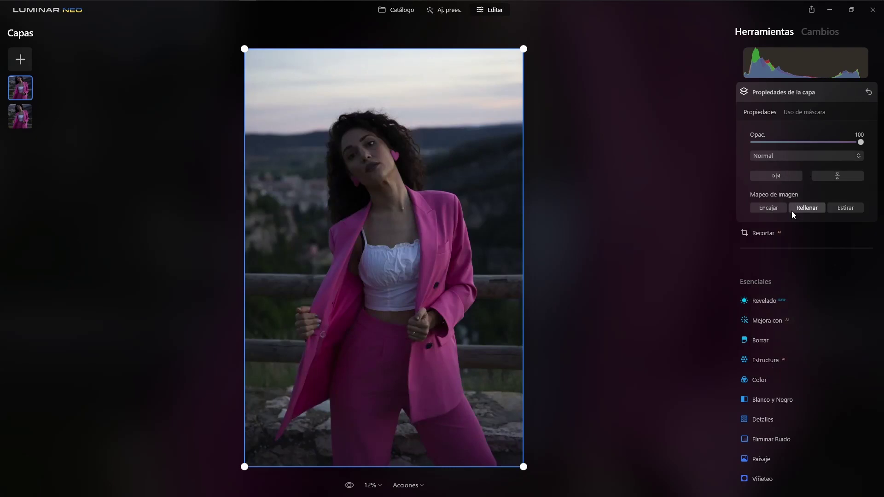
# - Try the duplicate layer mirrored horizontally with the Luz Suave blend mode, and flip it back
pyautogui.click(783, 176)
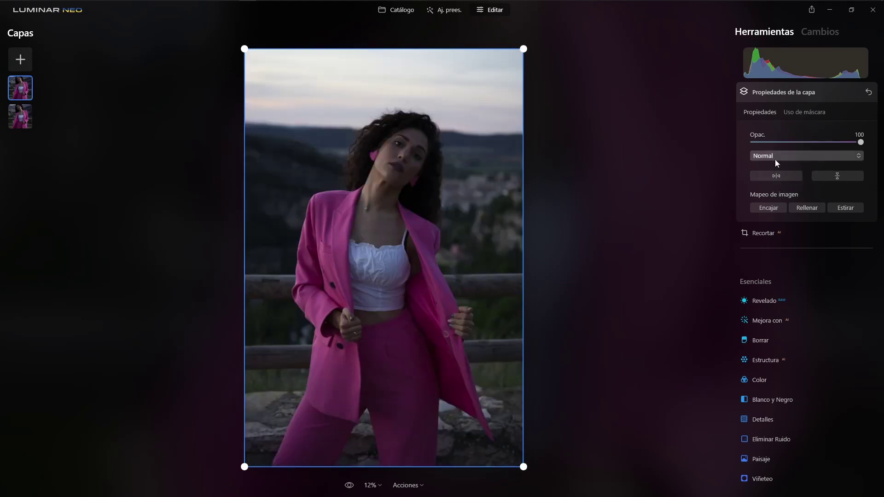
pyautogui.click(782, 156)
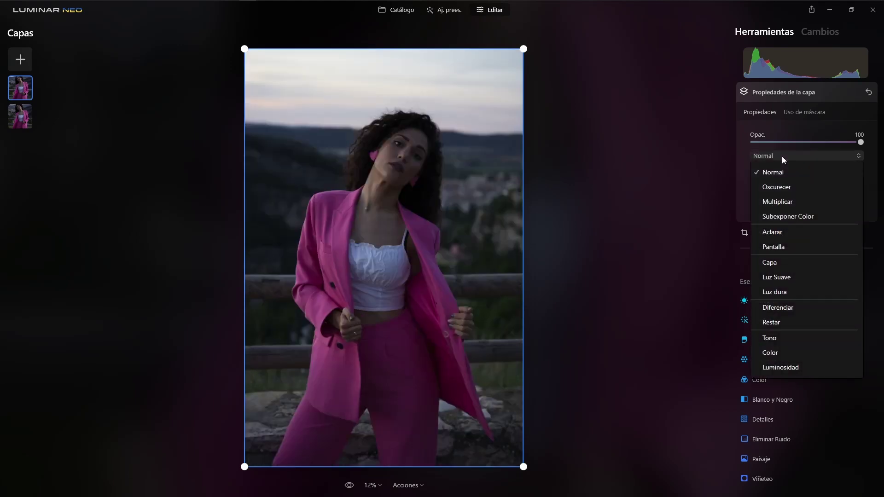
pyautogui.click(775, 277)
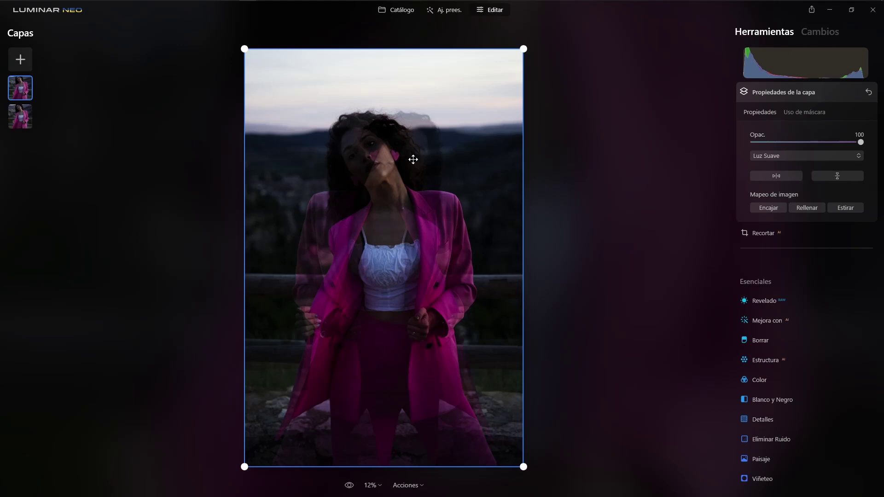
pyautogui.moveTo(862, 145)
pyautogui.mouseDown()
pyautogui.moveTo(821, 145)
pyautogui.moveTo(878, 147)
pyautogui.mouseUp()
pyautogui.click(776, 174)
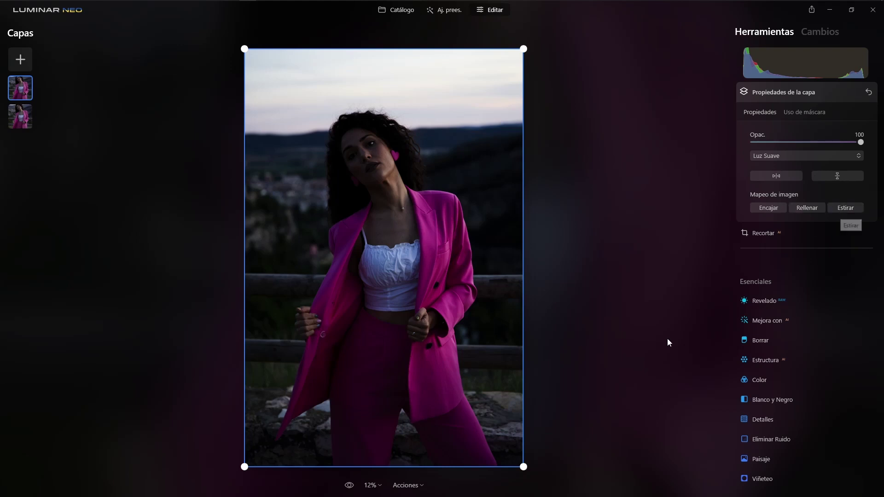
# - Try squeezing the duplicate layer to less than half the photo's width, and reset its layer properties
pyautogui.moveTo(522, 460); pyautogui.dragTo(358, 378)
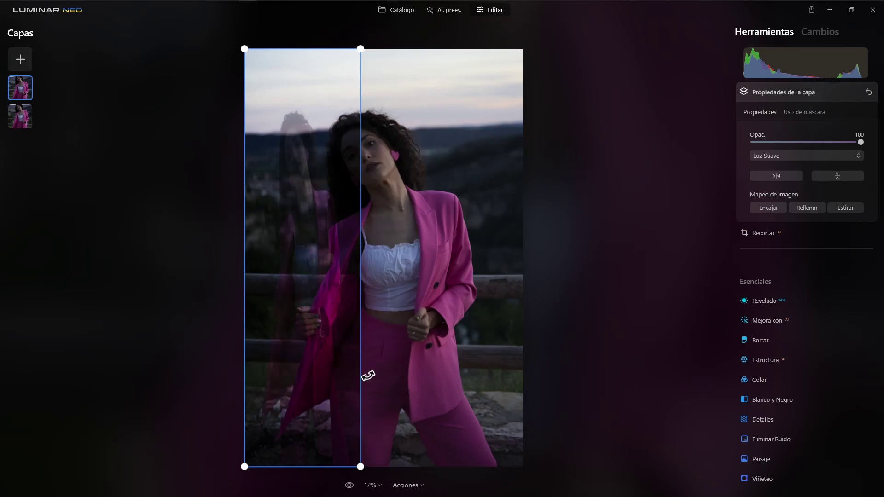
pyautogui.click(867, 92)
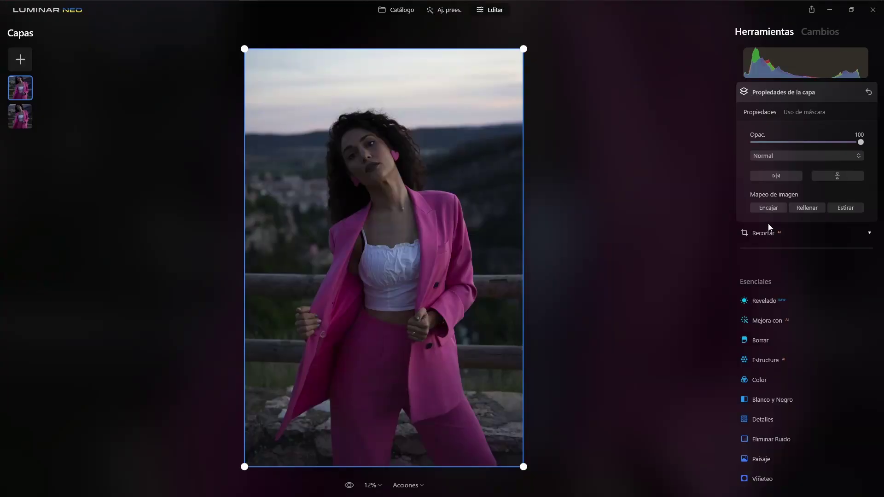
# - Delete the duplicate layer so that only the base photo remains
pyautogui.click(777, 156)
pyautogui.click(778, 155)
pyautogui.press('Delete')
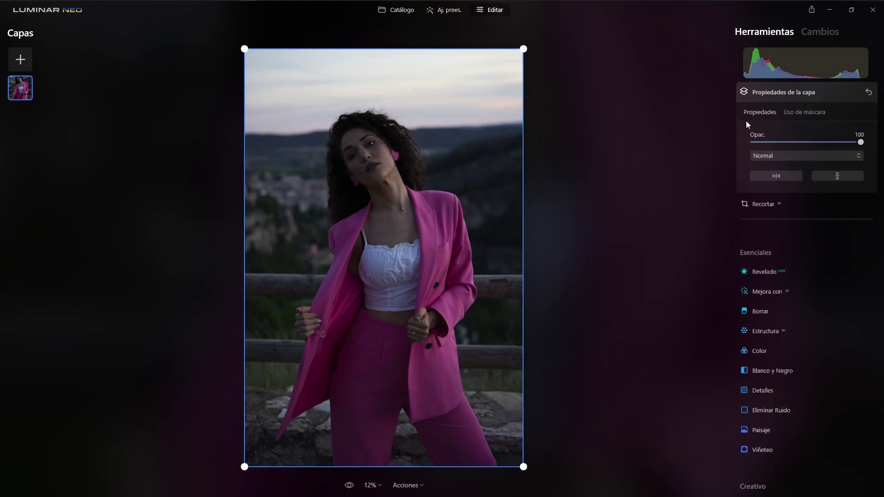
# - Remove the background behind the woman with the layer's Fondo del retrato mask
pyautogui.click(800, 114)
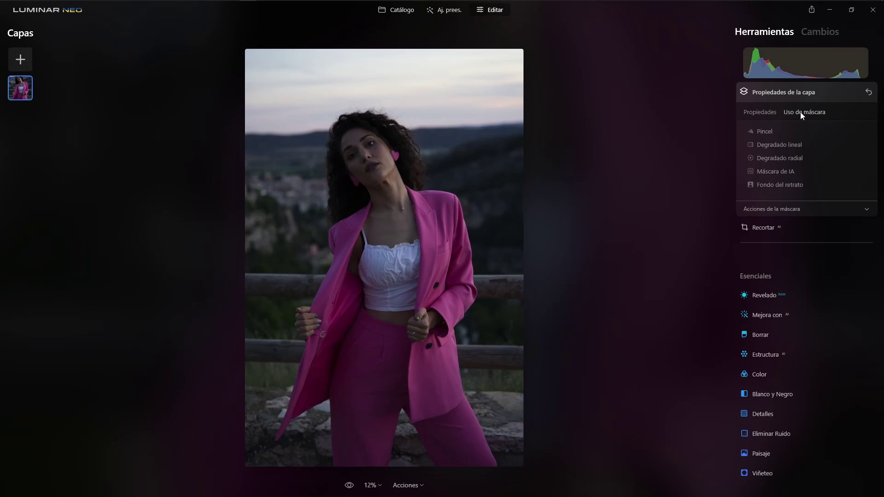
pyautogui.click(771, 211)
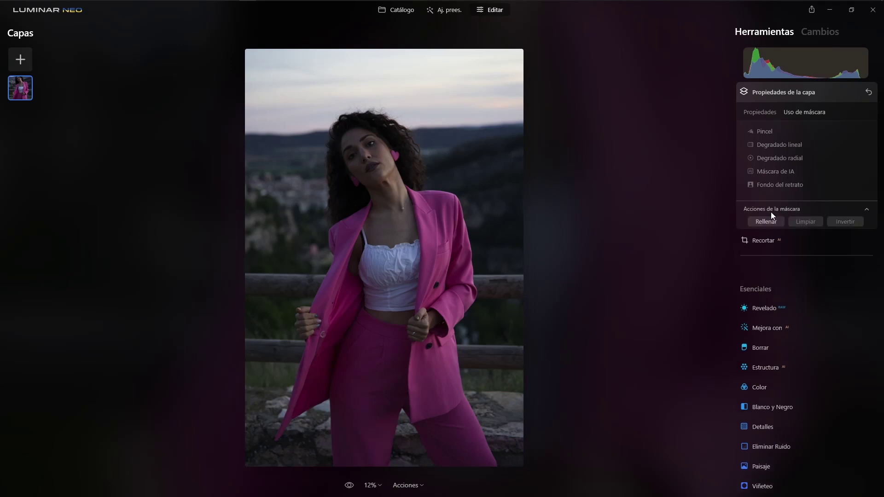
pyautogui.click(770, 186)
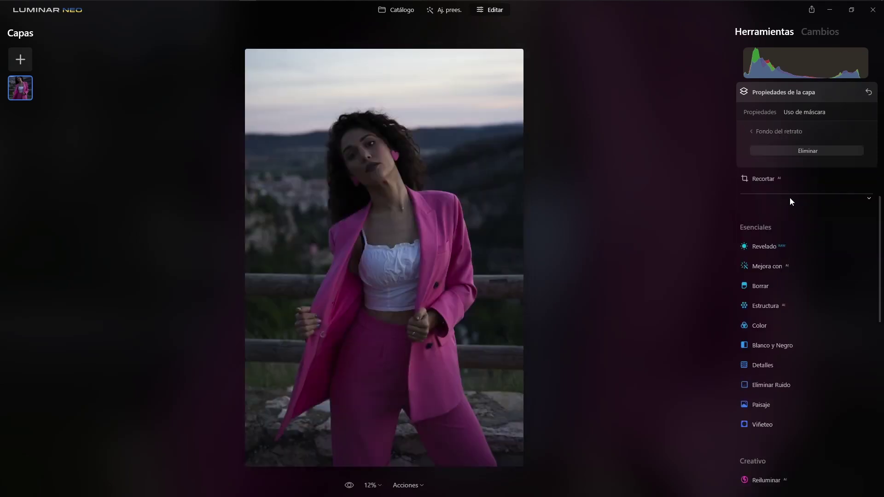
pyautogui.click(790, 155)
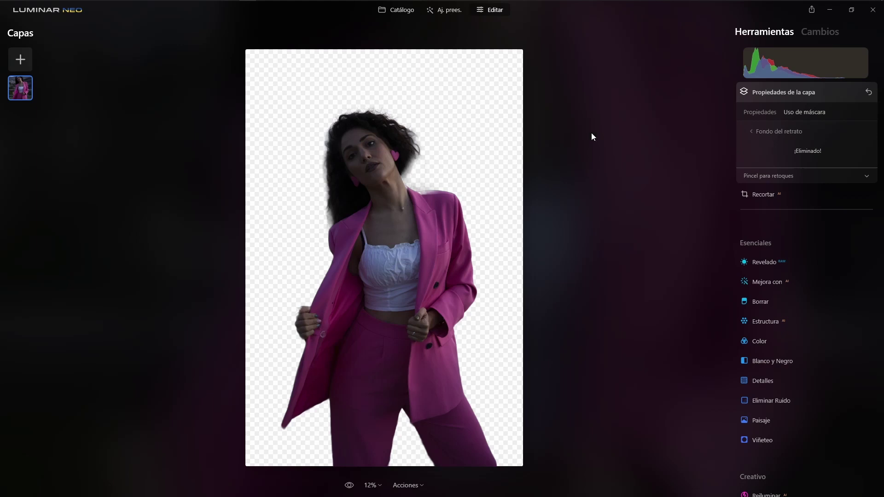
pyautogui.click(617, 133)
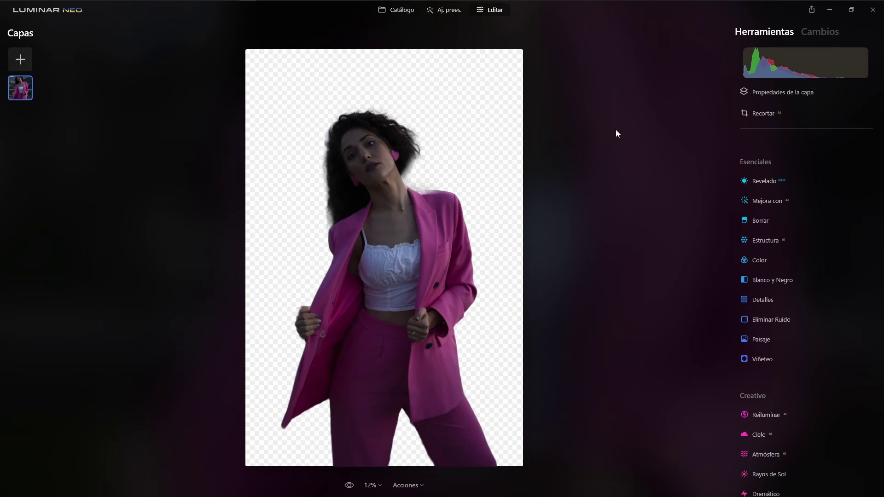
# - Duplicate the cut-out layer and mirror the upper copy horizontally
pyautogui.hotkey('ctrl', 'z')
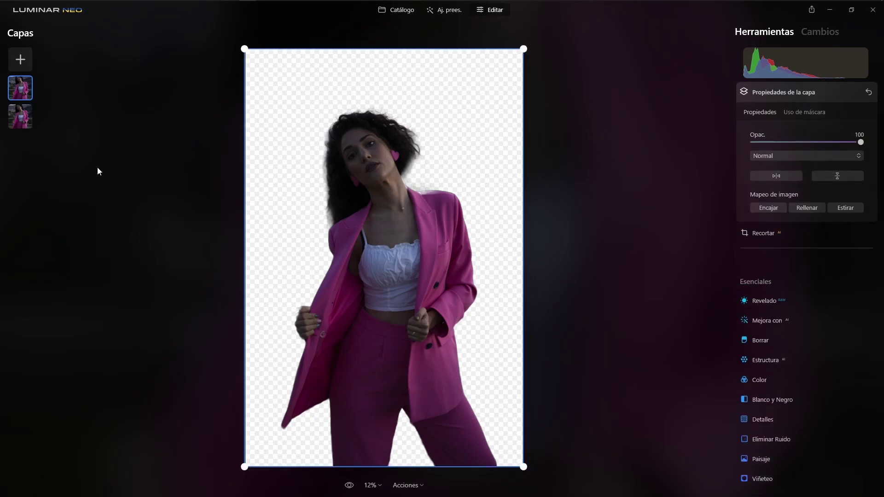
pyautogui.click(28, 118)
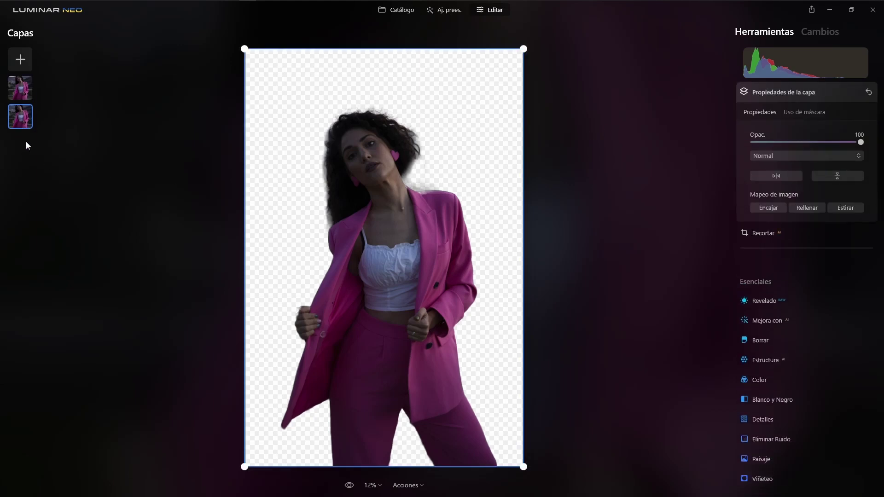
pyautogui.click(28, 95)
pyautogui.click(780, 179)
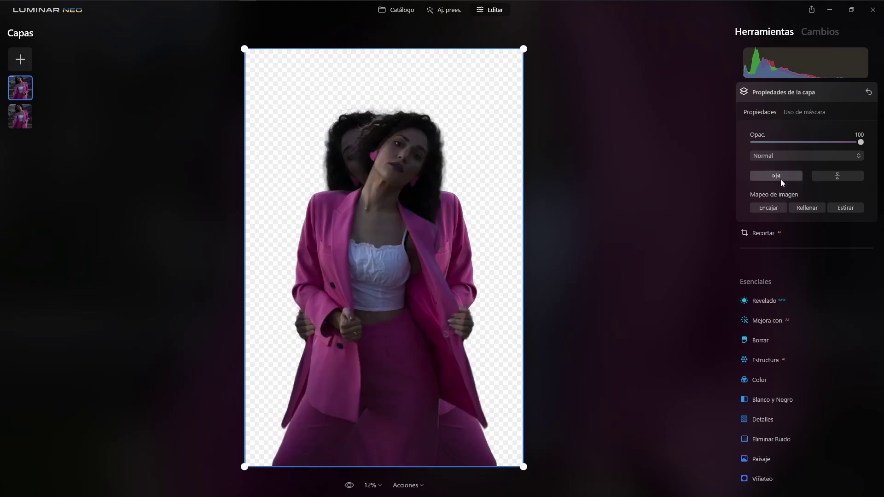
# - Shift the mirrored copy sideways so the two heads stand level beside each other, and set its blend mode to Luz Suave
pyautogui.moveTo(423, 300); pyautogui.dragTo(460, 297)
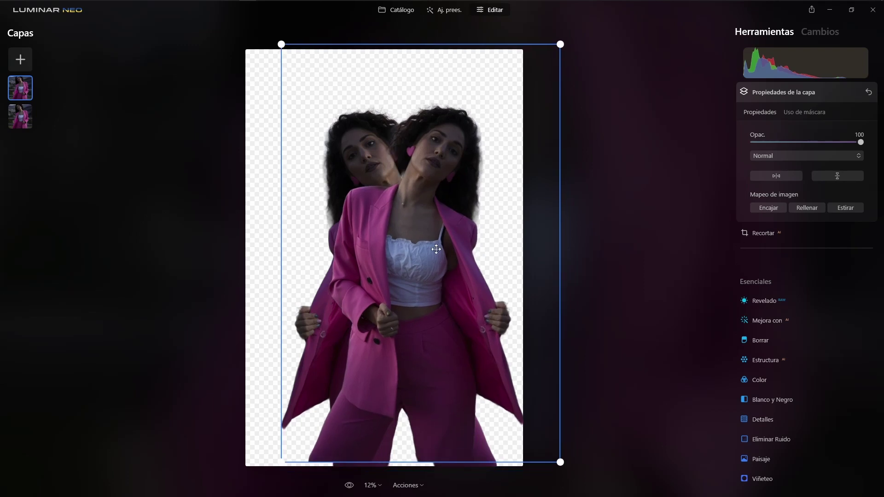
pyautogui.click(779, 157)
pyautogui.click(776, 295)
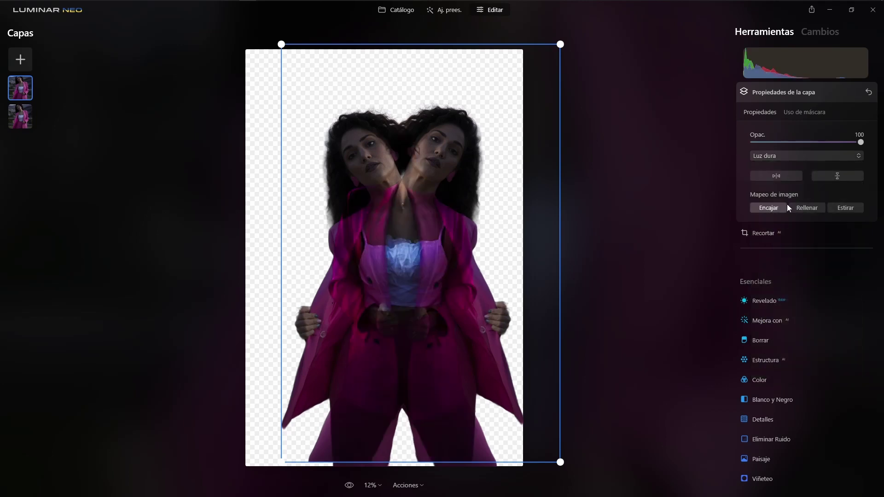
pyautogui.click(795, 157)
pyautogui.click(775, 279)
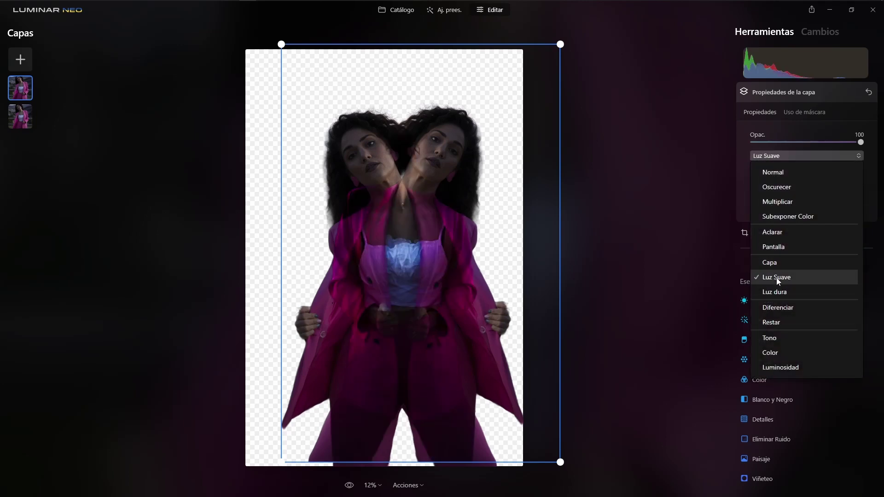
pyautogui.moveTo(435, 229); pyautogui.dragTo(447, 227)
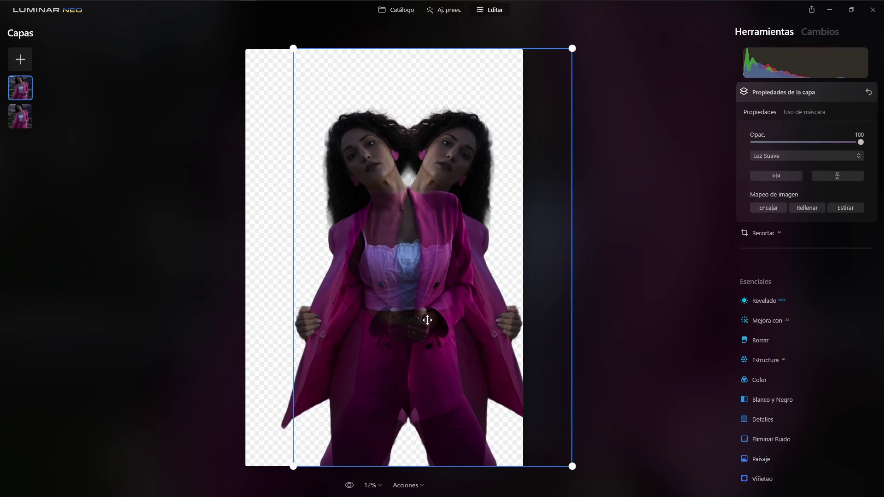
pyautogui.moveTo(429, 320); pyautogui.dragTo(426, 317)
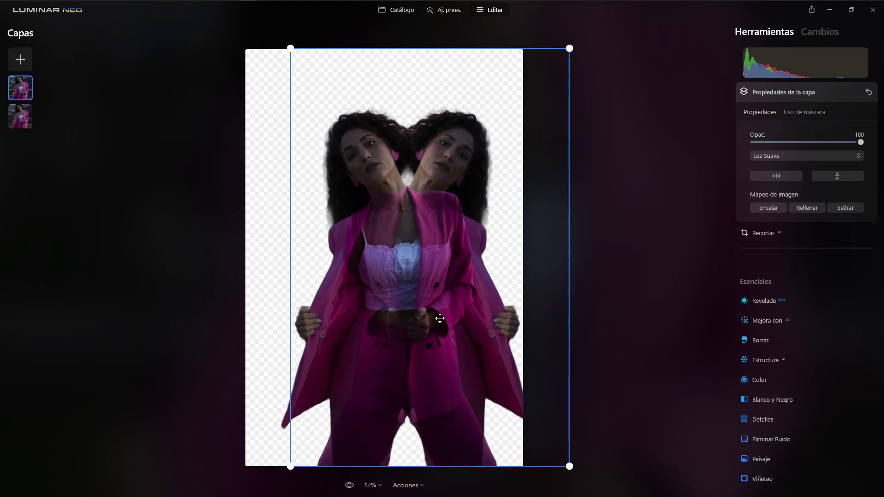